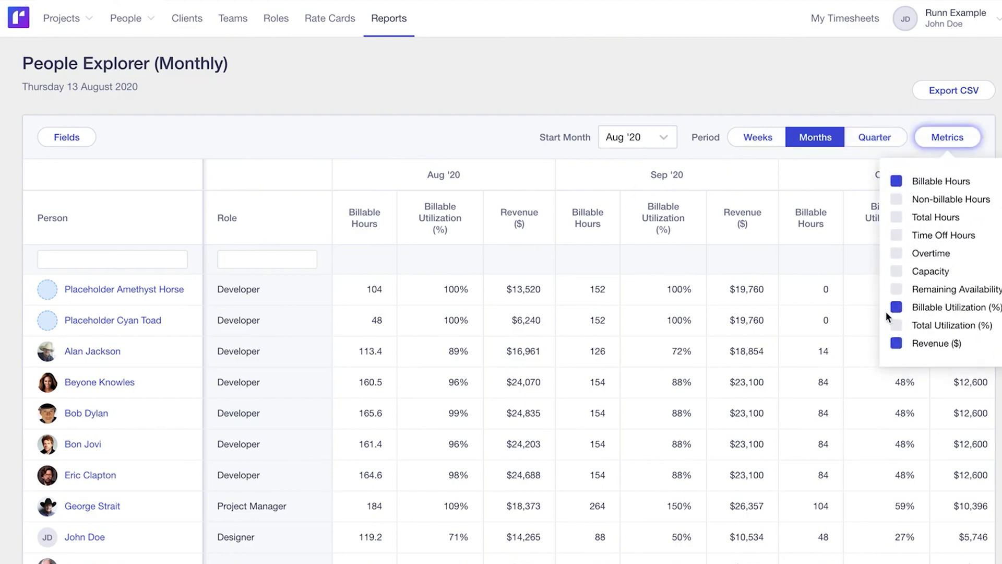
Remove the Billable Utilization (%) and Billable Hours columns from the People Explorer report
{"action": "left_click", "coordinate": [898, 309]}
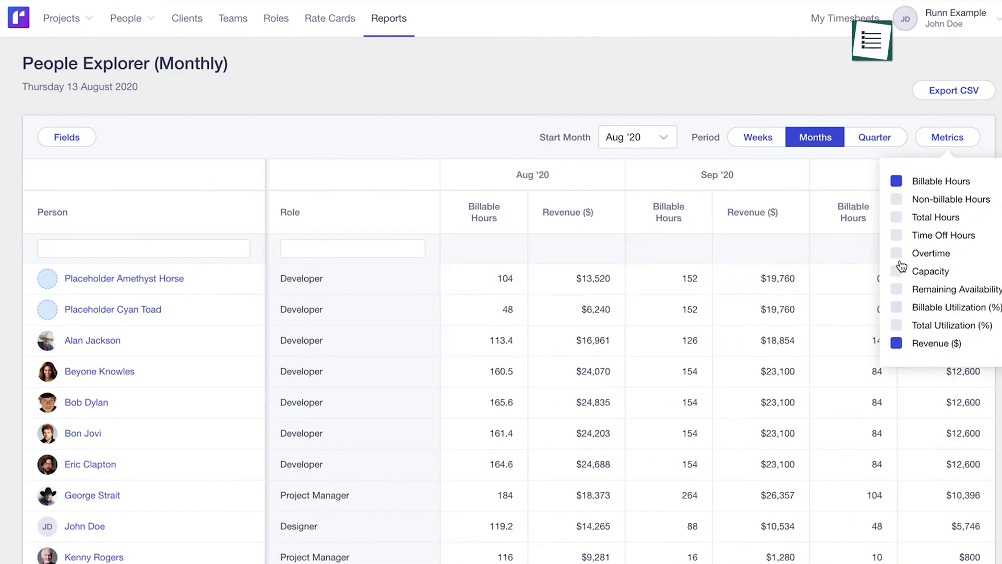
{"action": "left_click", "coordinate": [897, 184]}
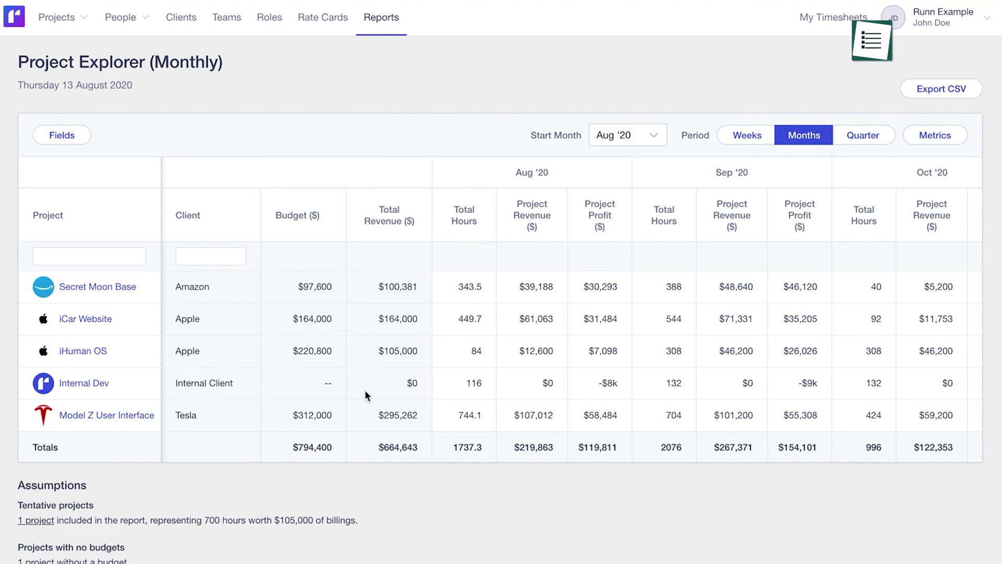
Group Project Explorer by quarter and add Non-billable Hours and Billable Hours columns
{"action": "left_click", "coordinate": [843, 143]}
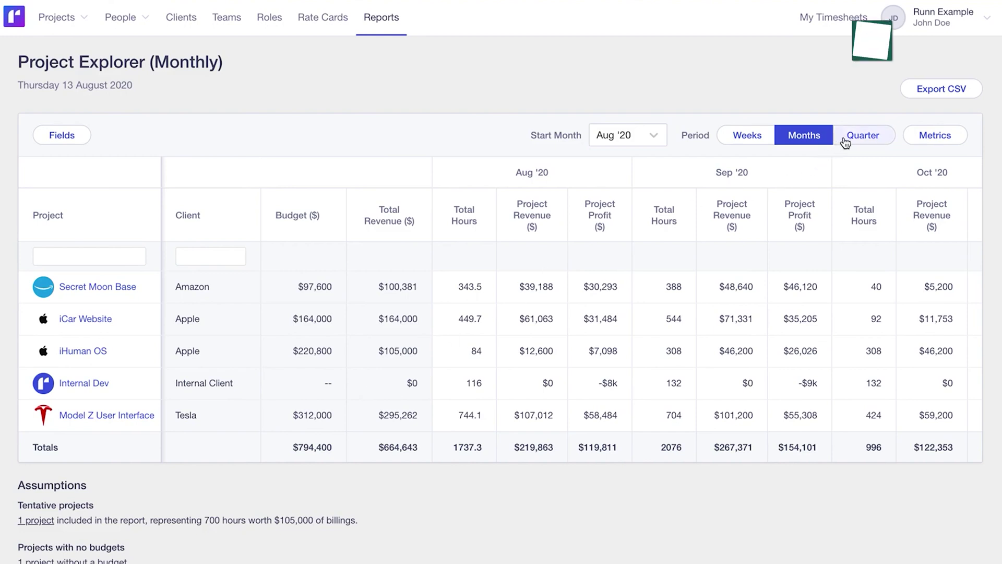
{"action": "left_click", "coordinate": [632, 135]}
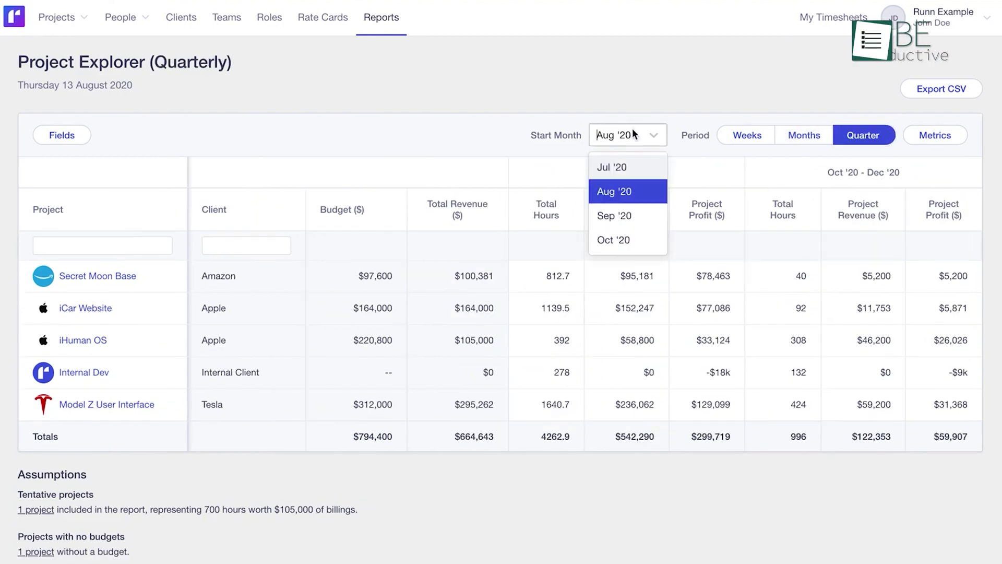
{"action": "left_click", "coordinate": [632, 135]}
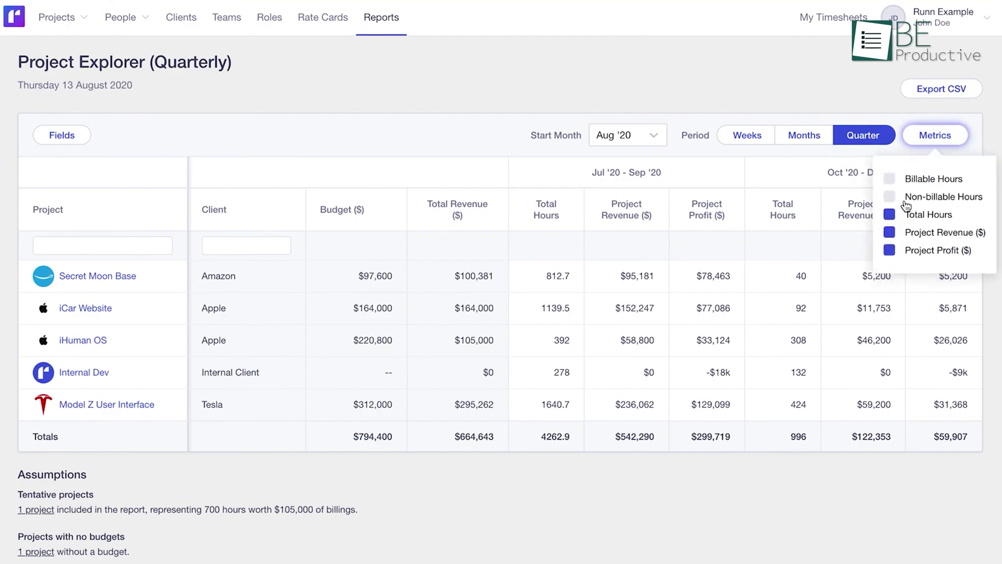
{"action": "left_click", "coordinate": [890, 197]}
{"action": "left_click", "coordinate": [889, 179]}
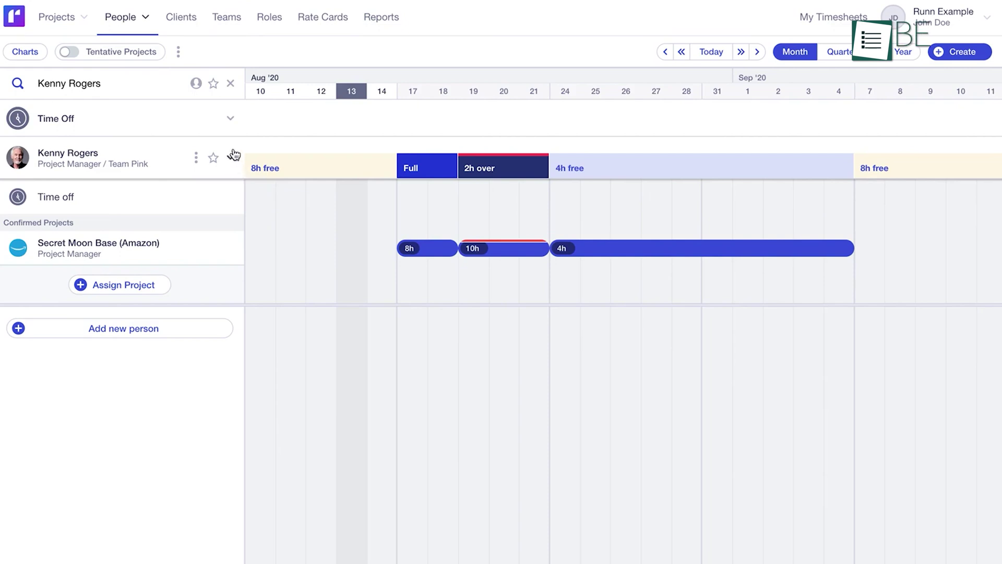
Clear the Kenny Rogers search filter so the planner lists everyone
{"action": "left_click", "coordinate": [231, 86]}
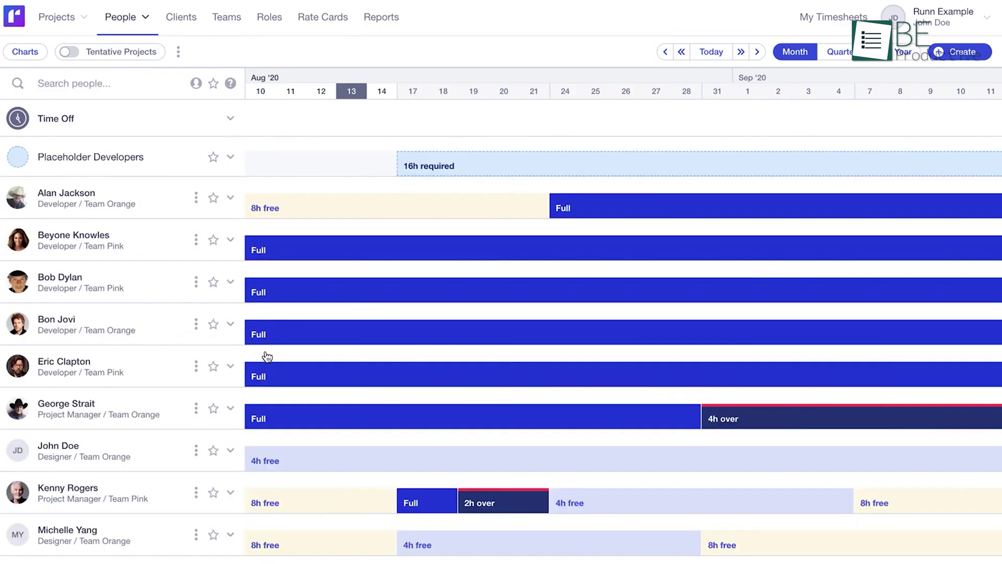
{"action": "scroll", "coordinate": [267, 356], "scroll_direction": "down", "scroll_amount": 1}
{"action": "scroll", "coordinate": [264, 353], "scroll_direction": "up", "scroll_amount": 1}
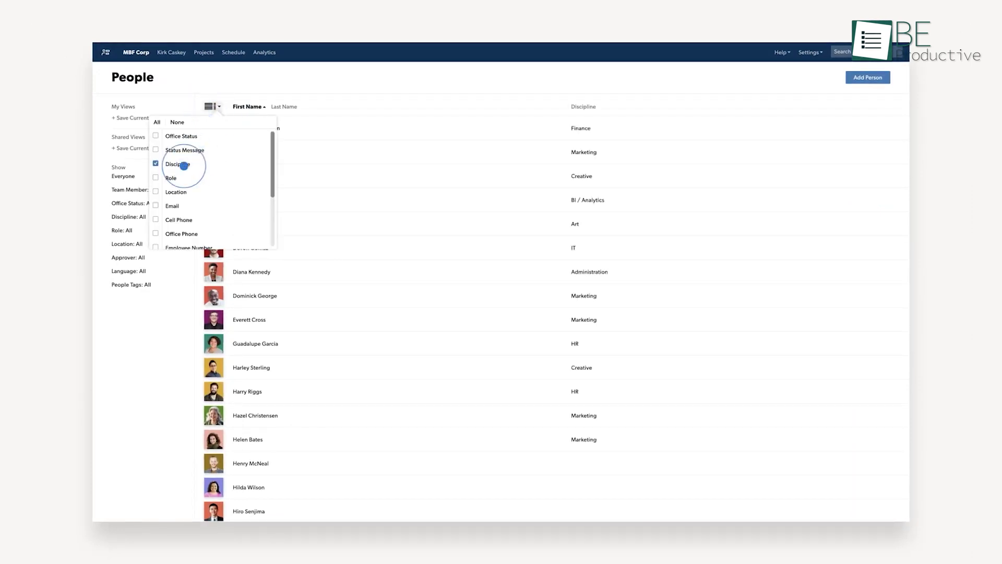
{"action": "scroll", "coordinate": [180, 231], "scroll_direction": "down", "scroll_amount": 3}
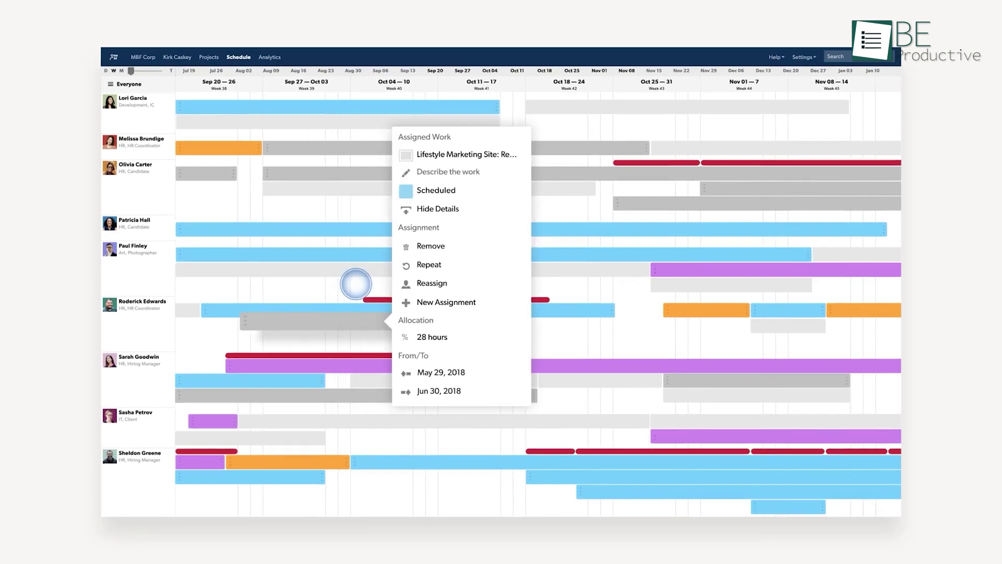
Choose Reassign on an assignment, then open A3 Marketing Video Project from Projects
{"action": "left_click", "coordinate": [463, 282]}
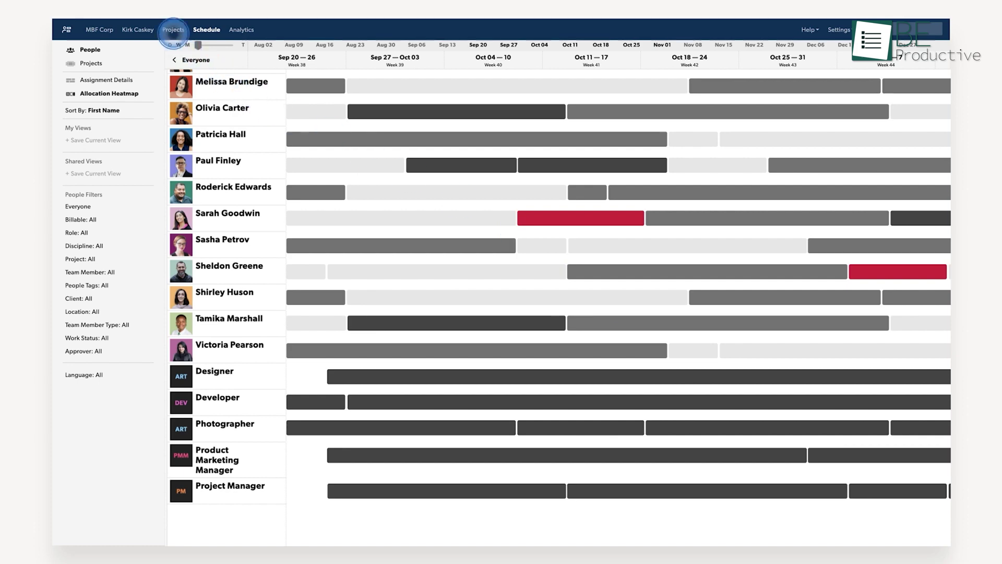
{"action": "left_click", "coordinate": [173, 30]}
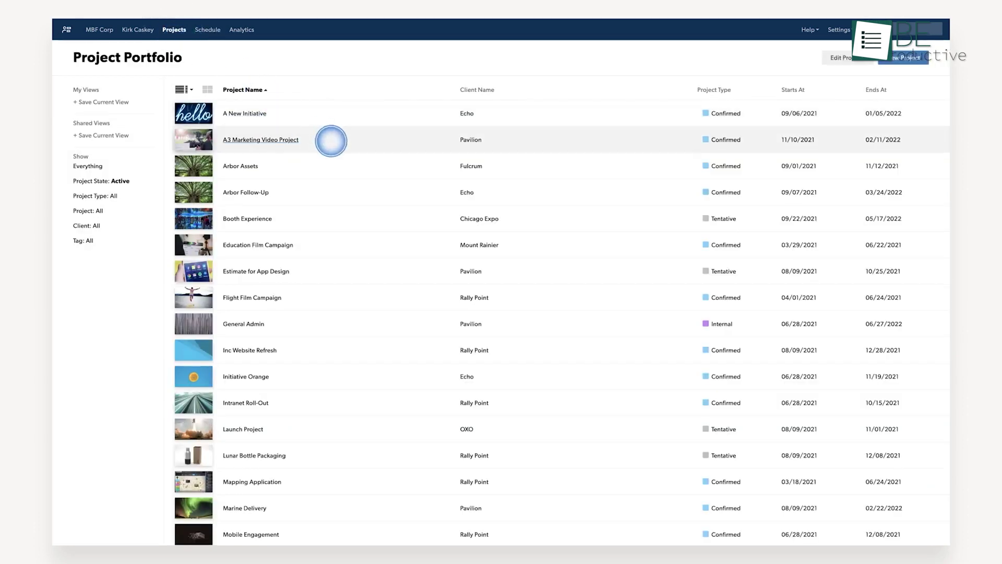
{"action": "left_click", "coordinate": [333, 139]}
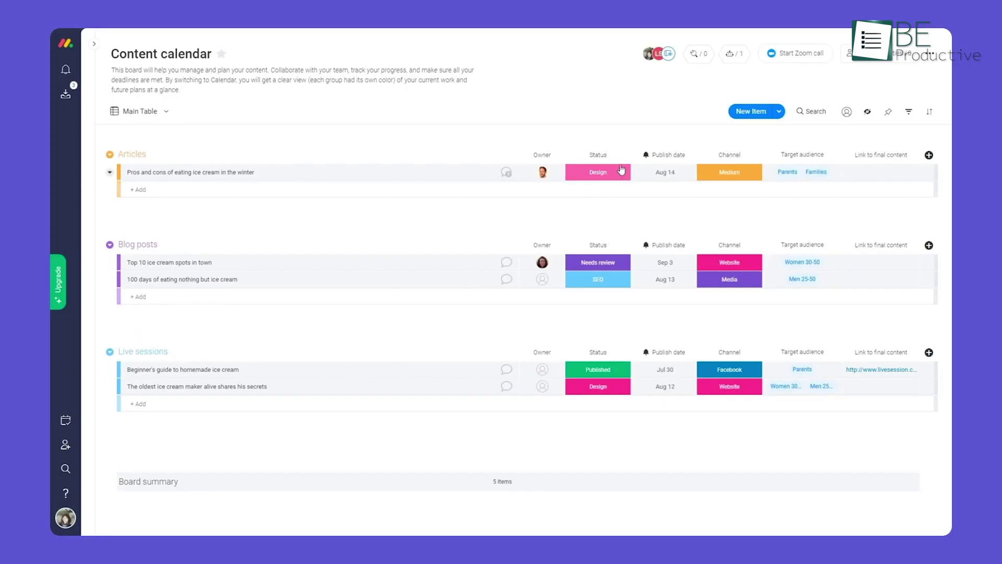
Insert a Date column to the right of the Status column on the Content calendar
{"action": "left_click", "coordinate": [624, 156]}
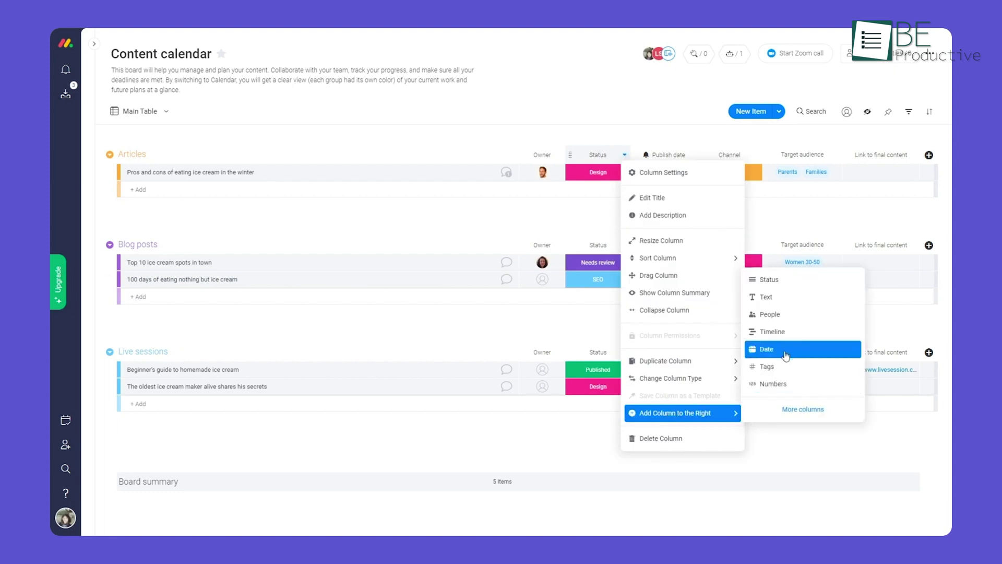
{"action": "left_click", "coordinate": [786, 356]}
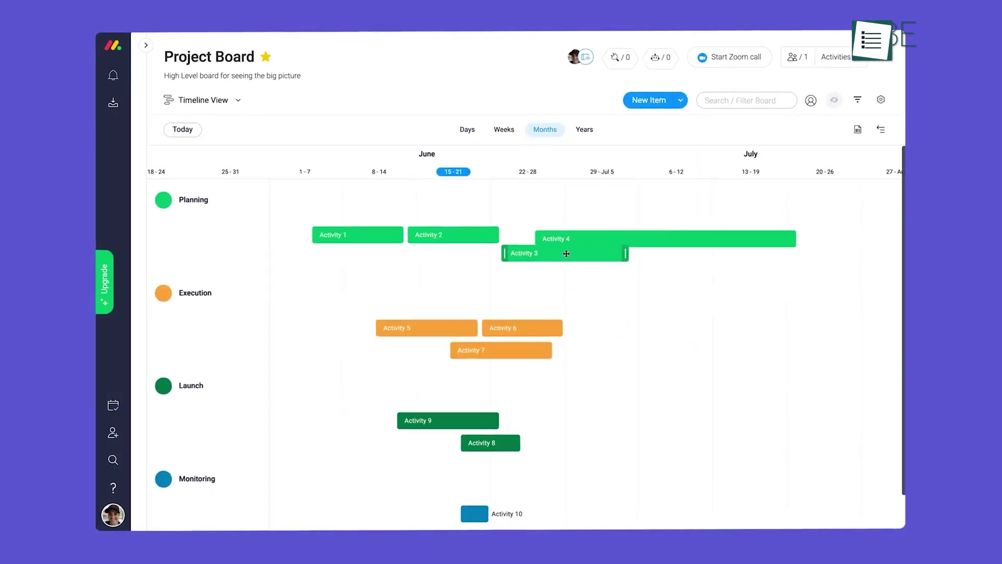
Drag the Activity 4 bar right so it follows Activity 3 on the Planning row
{"action": "left_click_drag", "start_coordinate": [685, 257], "coordinate": [709, 255]}
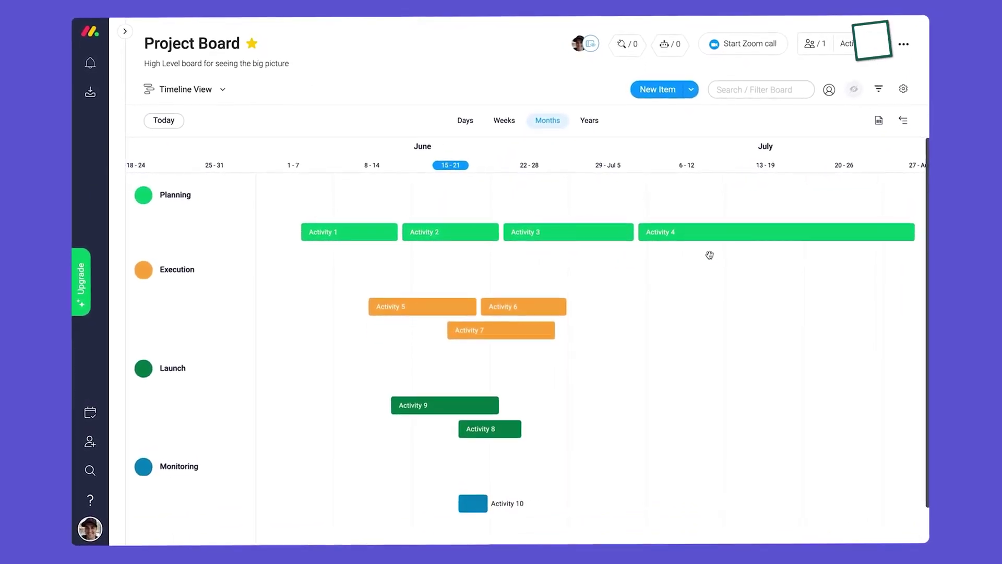